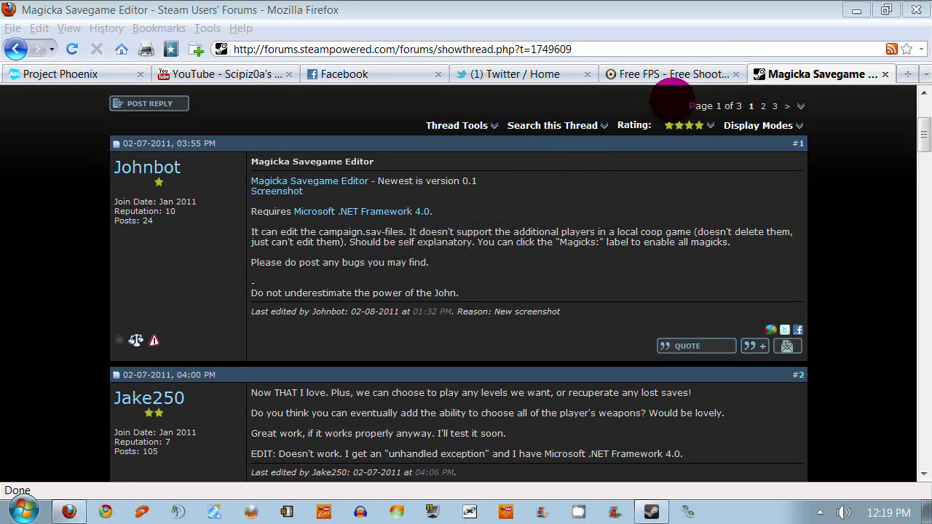
- Minimize the open windows, run Magicka Savegame Editor.exe from the desktop, and move its window further into the screen
left_click(857, 10)
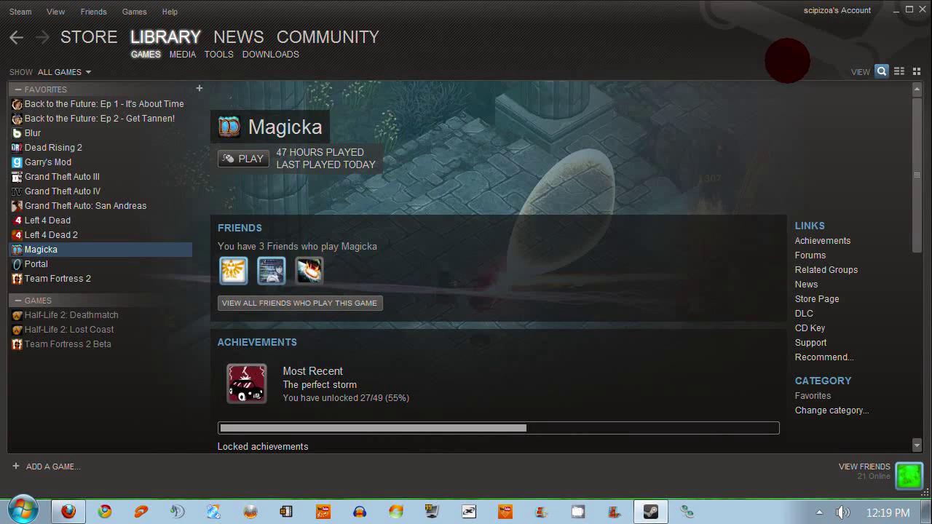
left_click(894, 10)
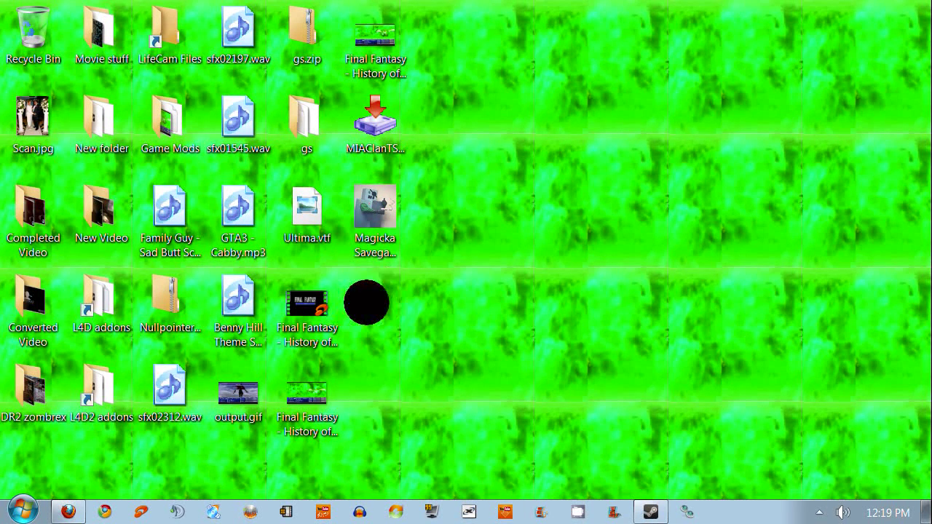
mouse_move(391, 225)
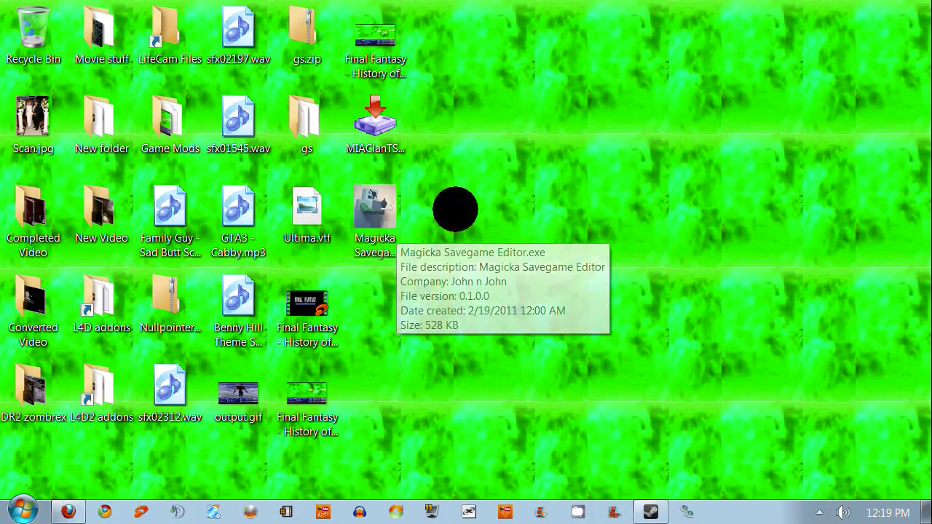
double_click(405, 216)
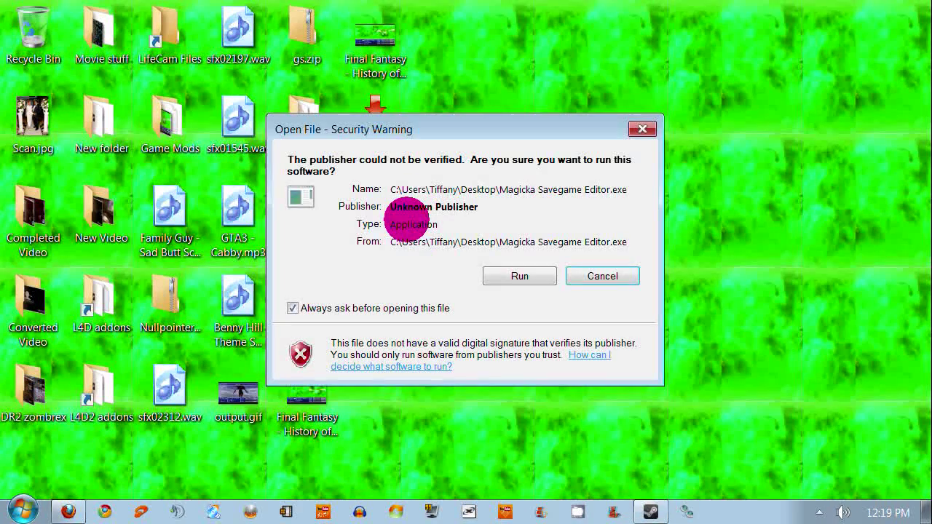
left_click(496, 277)
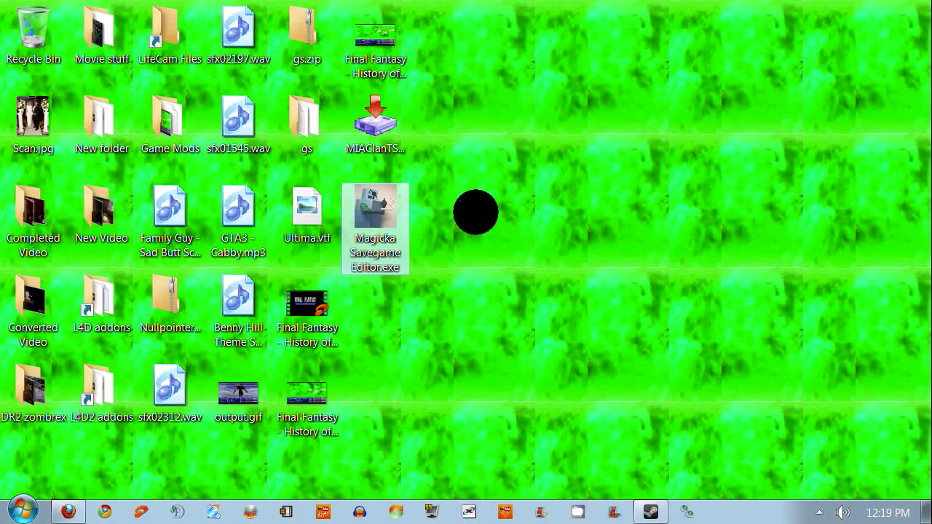
left_click_drag(235, 40, 462, 92)
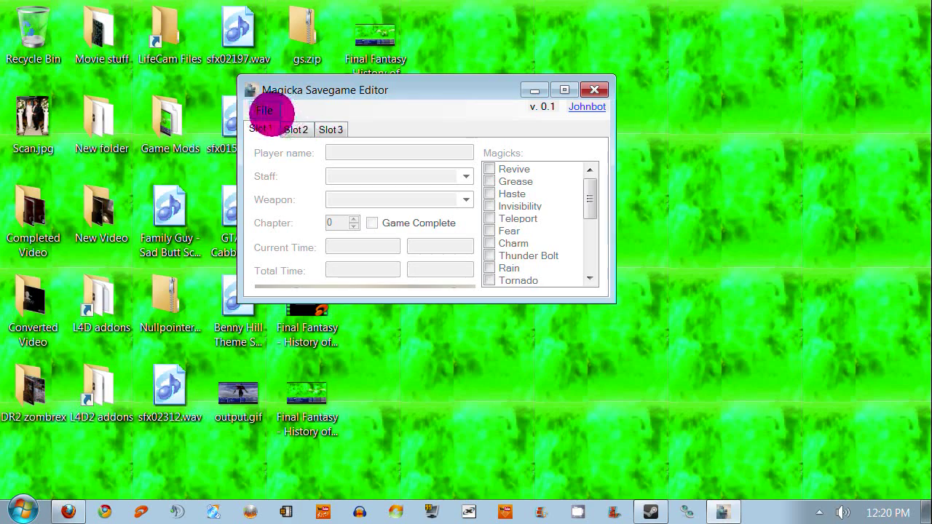
- Open campaign.sav from Magicka's SaveData folder in the savegame editor
left_click(299, 129)
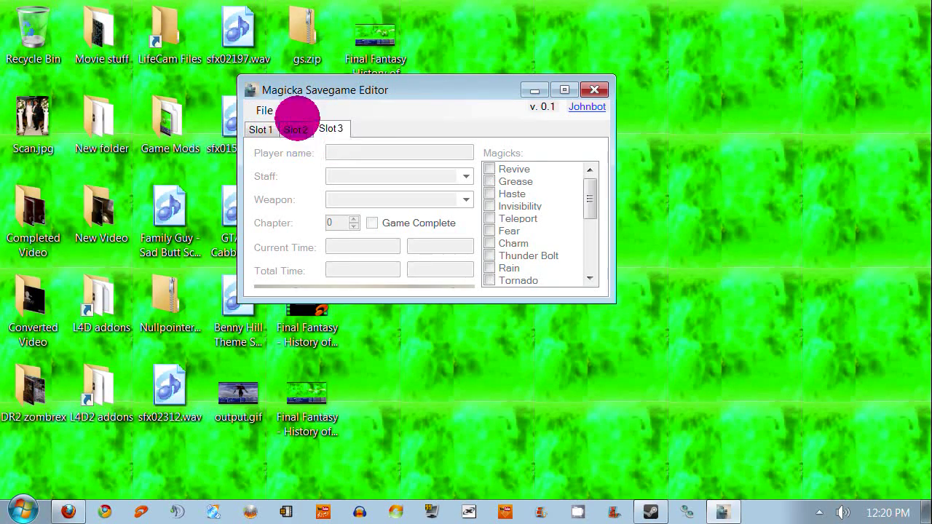
left_click(265, 111)
left_click(292, 128)
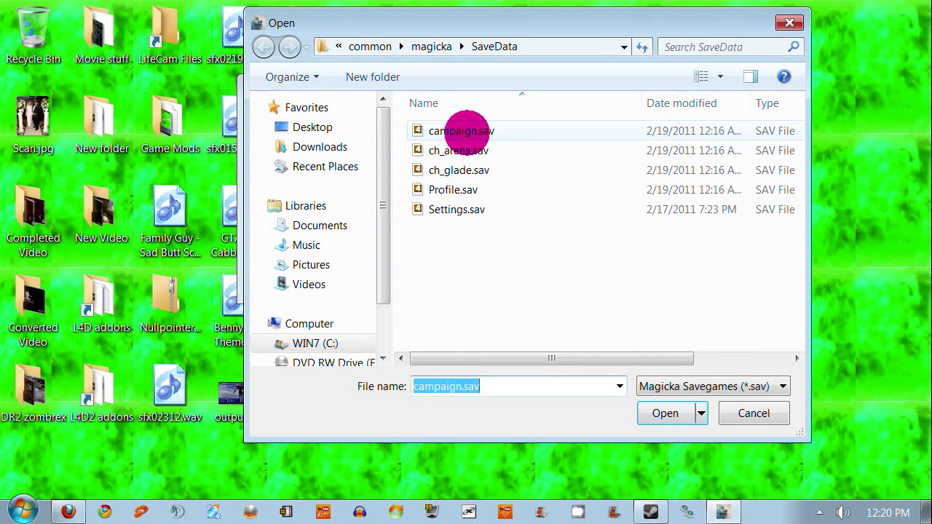
double_click(466, 132)
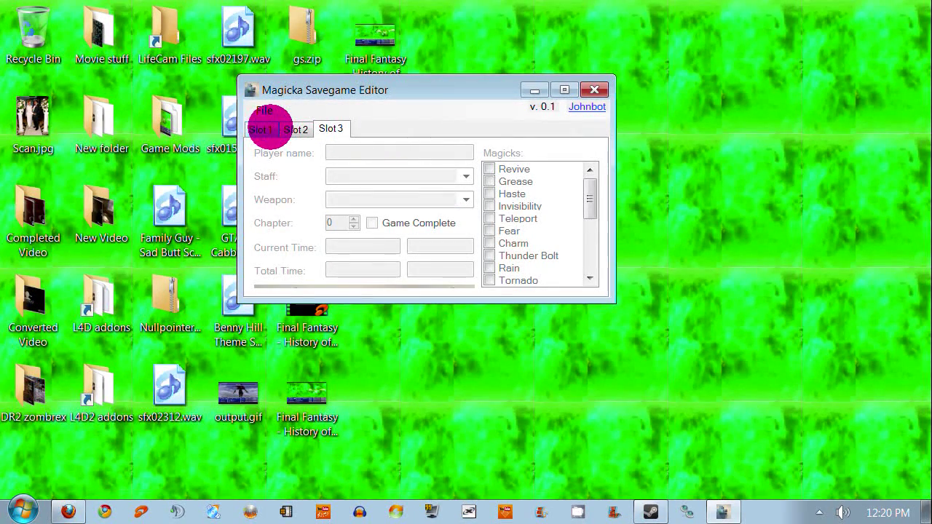
- Set the staff of the Slot 2 character to staff_vlads_gauntlet
left_click(269, 129)
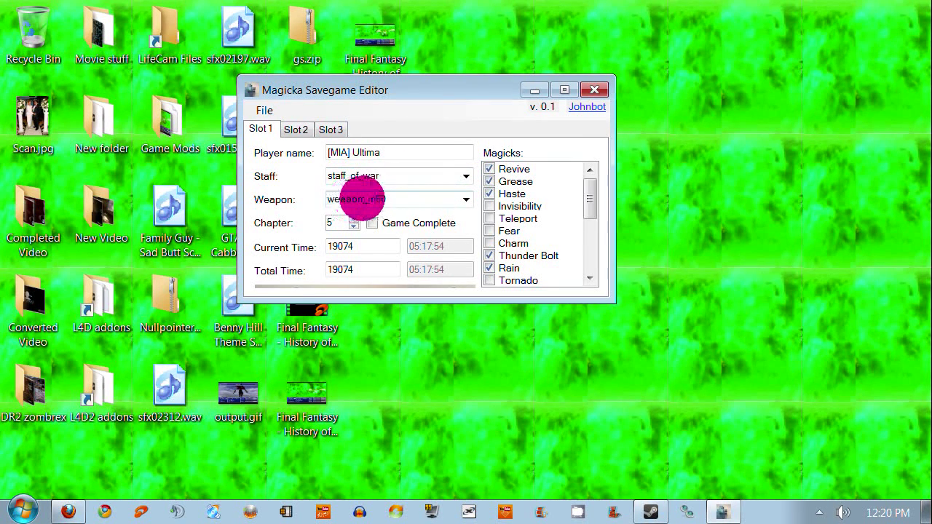
left_click(300, 130)
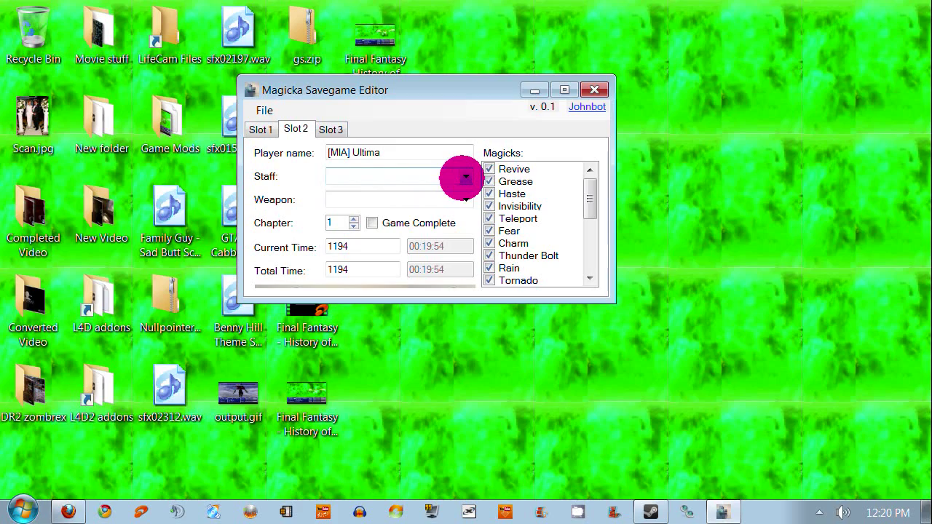
left_click(465, 178)
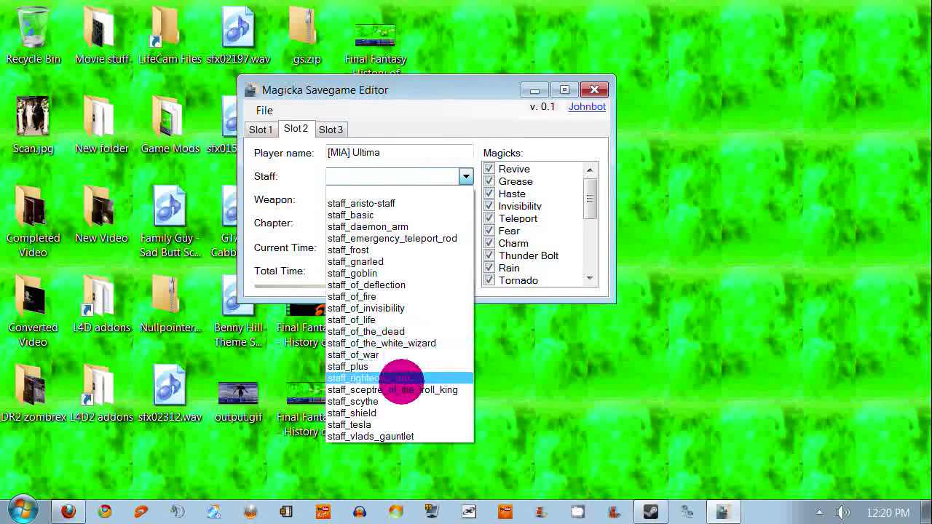
left_click(381, 435)
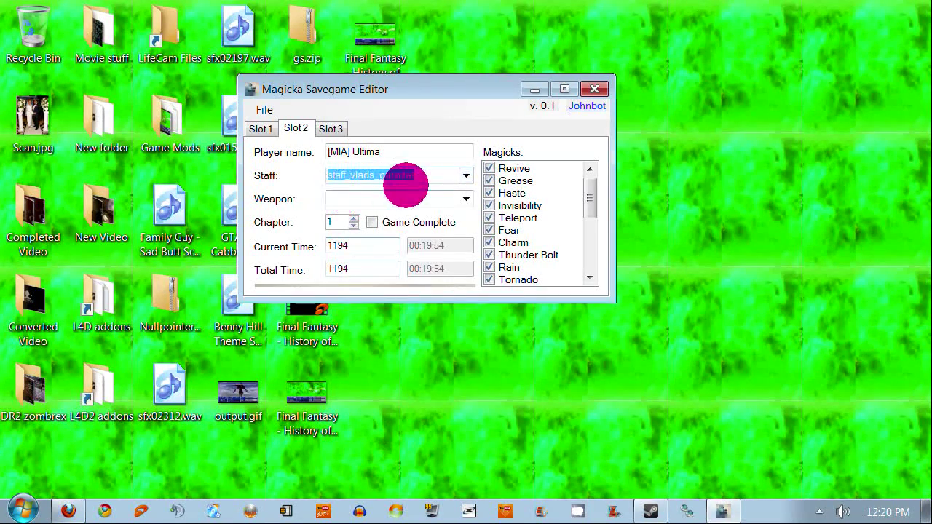
- Set the Slot 2 weapon to weapon_wight_blade and save the savegame
left_click(463, 198)
scroll(384, 290, "down", 1)
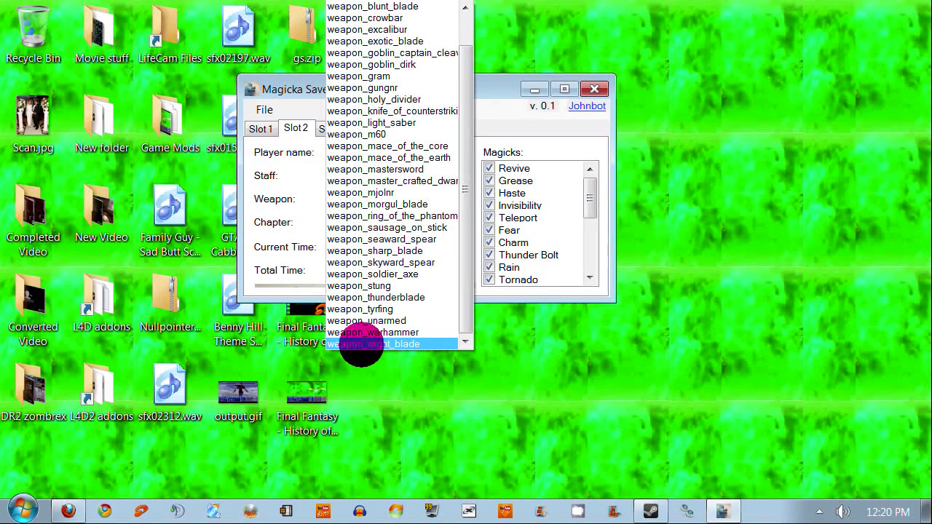
left_click(361, 345)
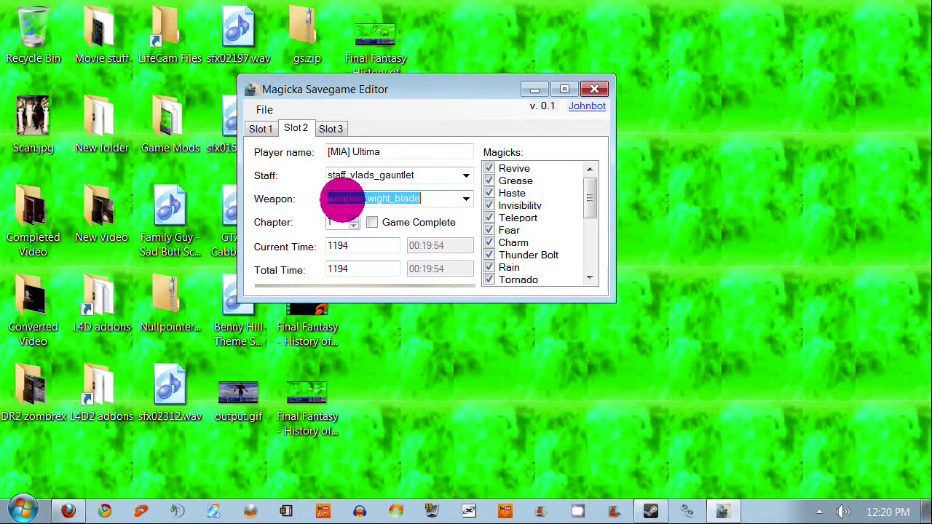
left_click(291, 129)
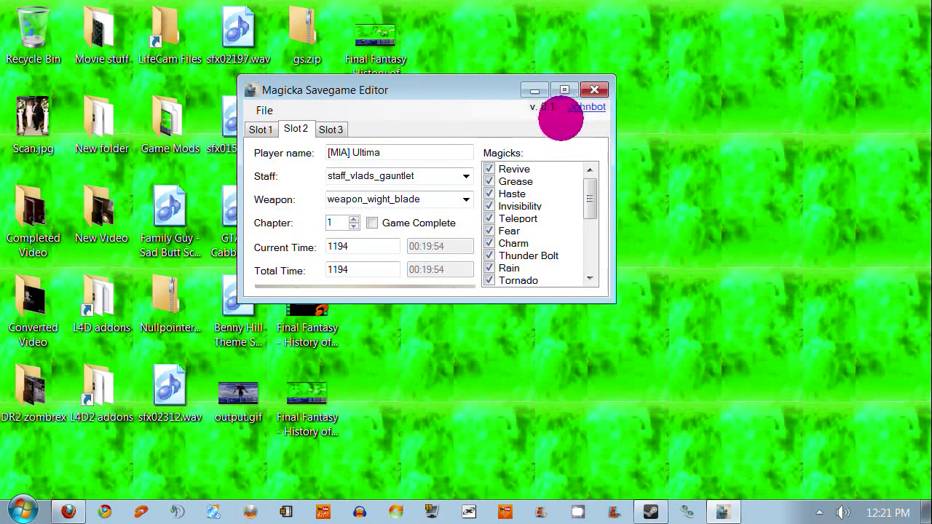
left_click(264, 110)
left_click(302, 150)
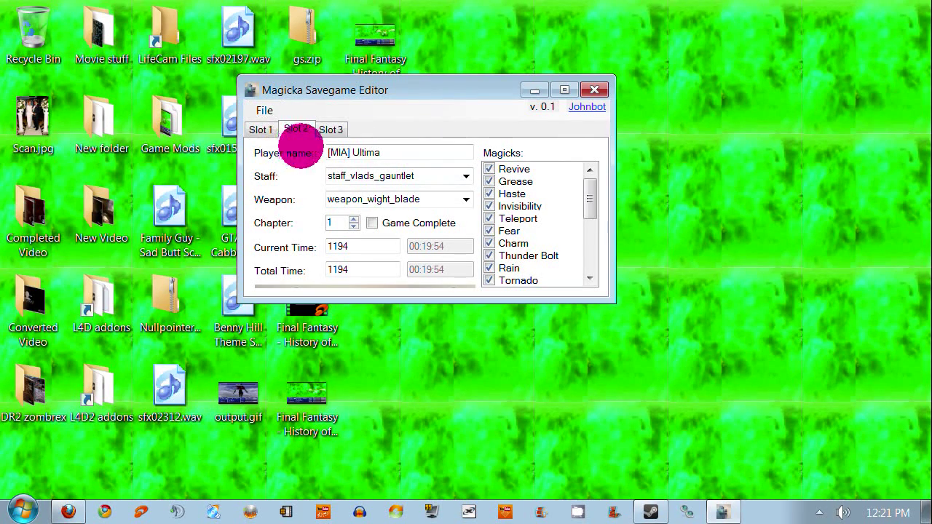
- Enable the Meteor Shower magick for the Slot 1 character and save the savegame
left_click(264, 128)
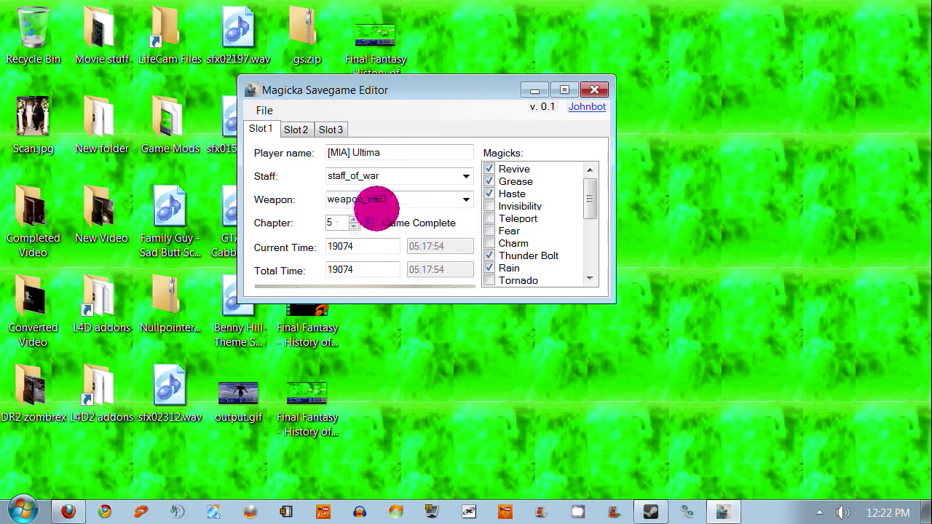
left_click_drag(588, 198, 588, 224)
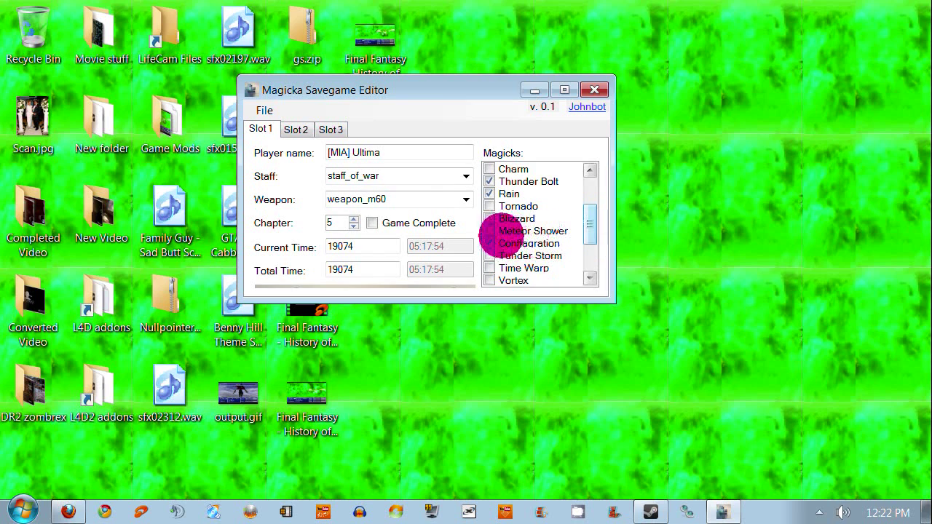
left_click(486, 233)
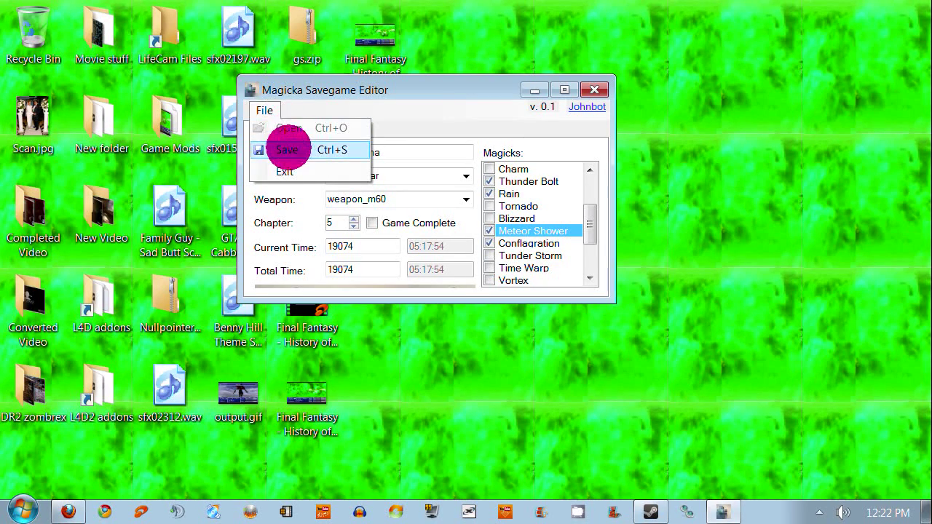
left_click(287, 150)
- Compare the equipment, chapter, play times and full list of enabled Magicks between Slot 1 and Slot 2
left_click(296, 129)
left_click(260, 129)
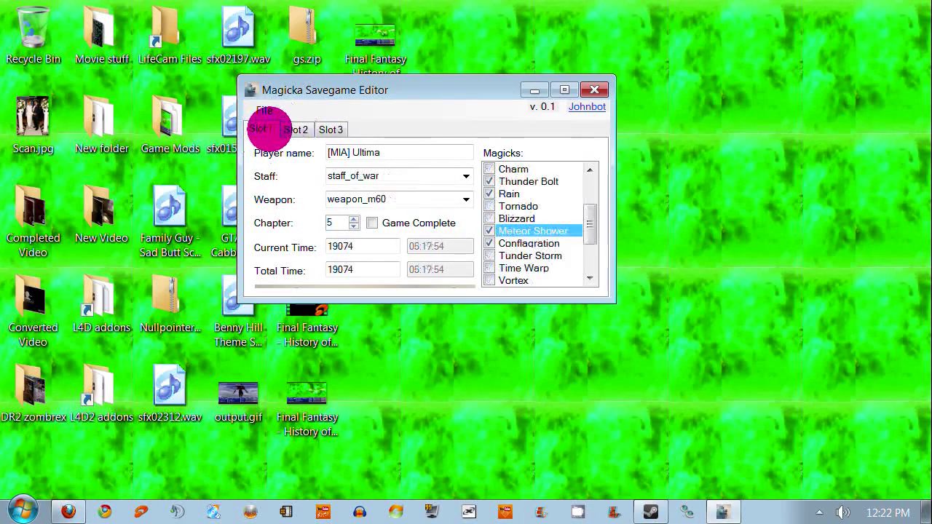
left_click(295, 129)
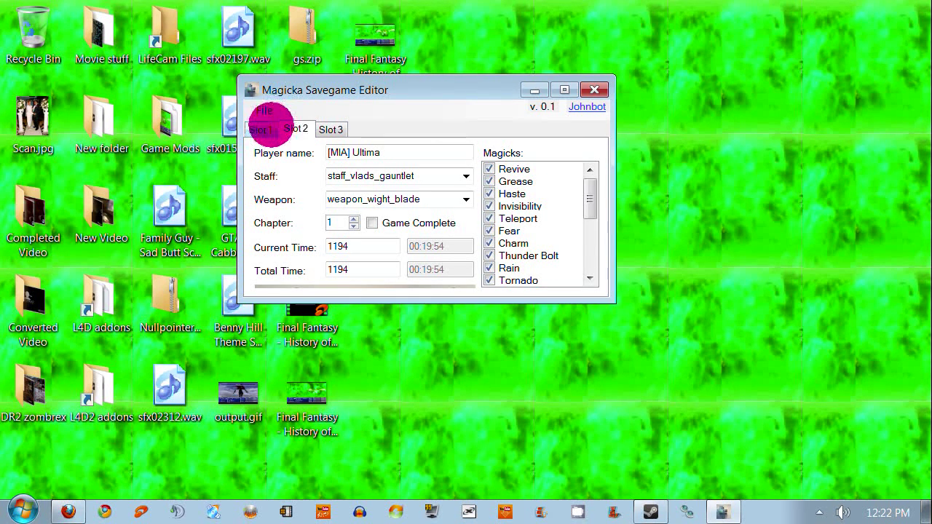
left_click(261, 129)
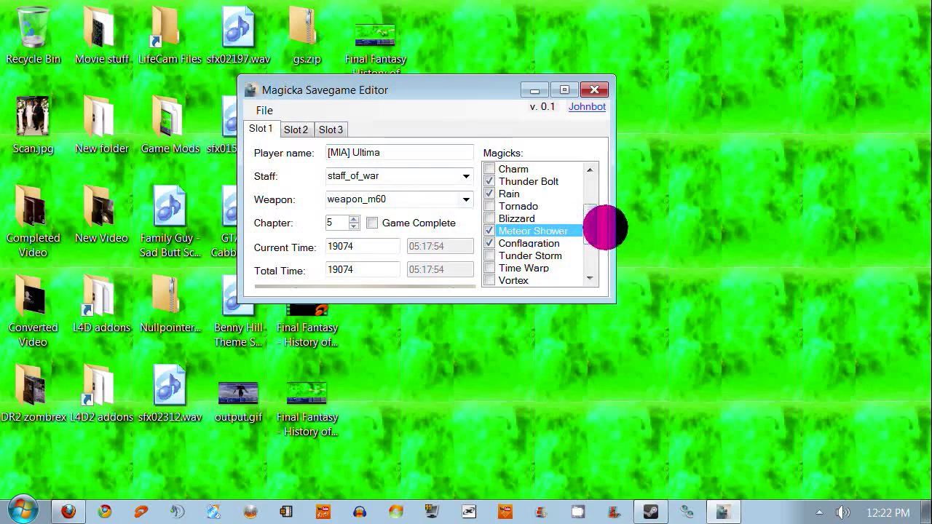
mouse_move(590, 227)
left_mouse_down()
mouse_move(597, 202)
mouse_move(585, 252)
mouse_move(598, 193)
mouse_move(578, 216)
left_mouse_up()
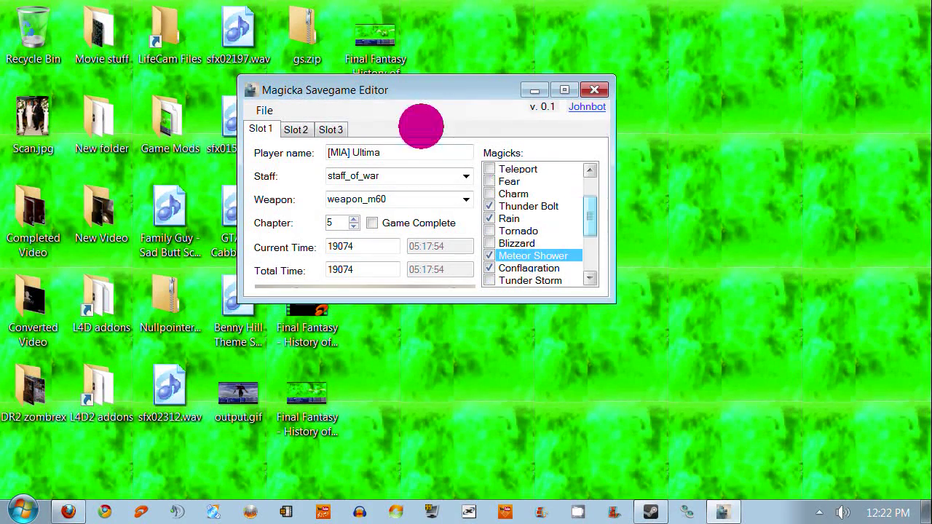
left_click(299, 129)
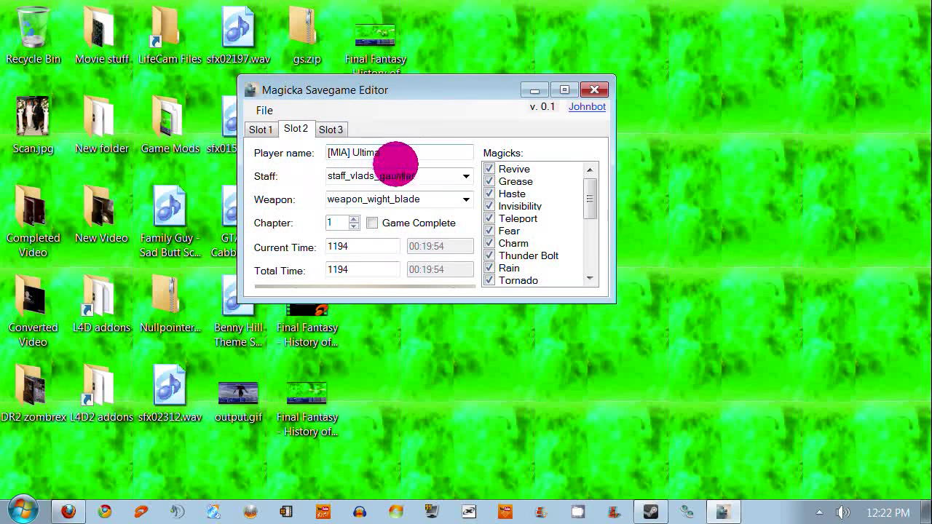
left_click_drag(588, 206, 575, 266)
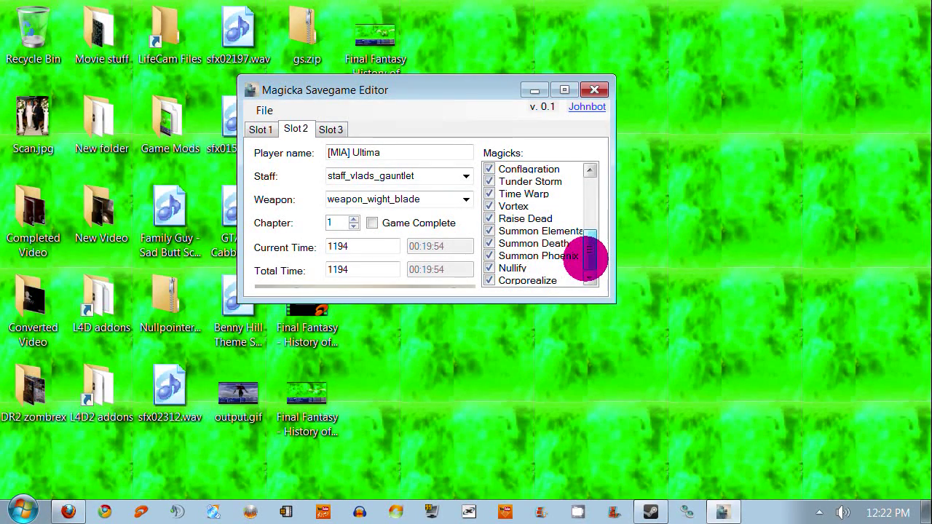
mouse_move(588, 256)
left_mouse_down()
mouse_move(614, 209)
mouse_move(605, 206)
mouse_move(590, 264)
left_mouse_up()
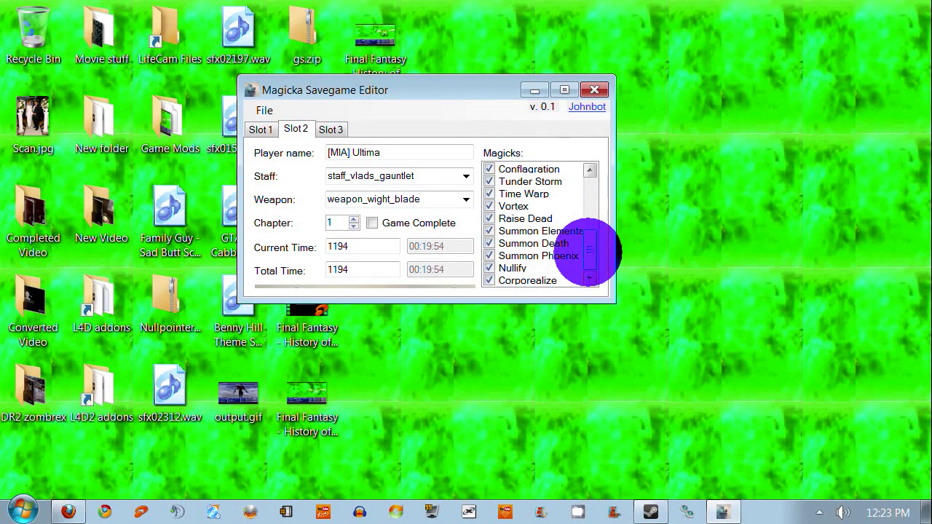
left_click_drag(592, 246, 606, 216)
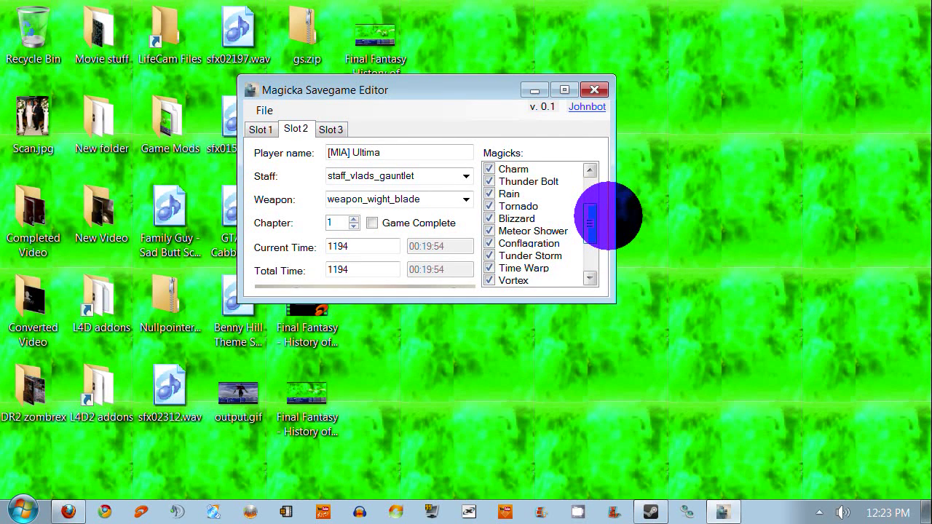
mouse_move(609, 216)
left_mouse_down()
mouse_move(609, 203)
mouse_move(608, 213)
left_mouse_up()
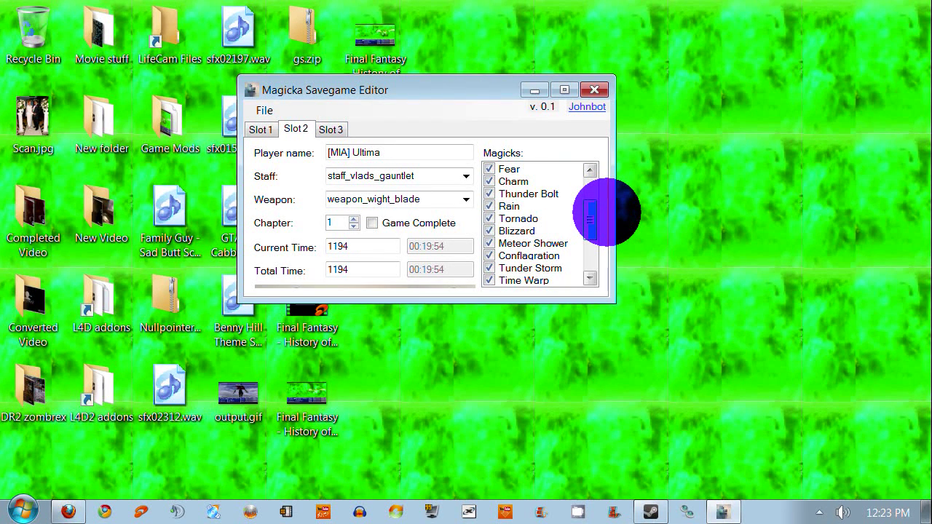
mouse_move(606, 212)
left_mouse_down()
mouse_move(609, 196)
mouse_move(592, 261)
mouse_move(619, 208)
mouse_move(605, 210)
left_mouse_up()
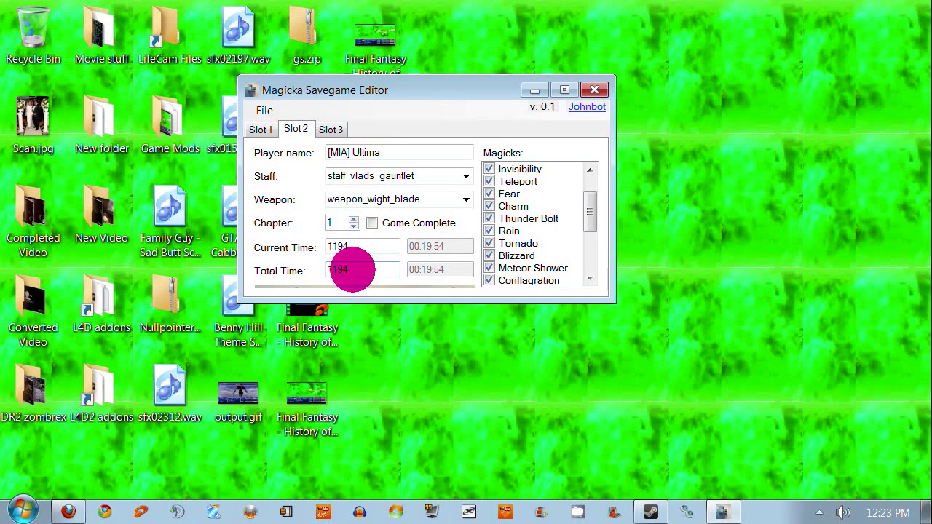
left_click(262, 129)
left_click(293, 128)
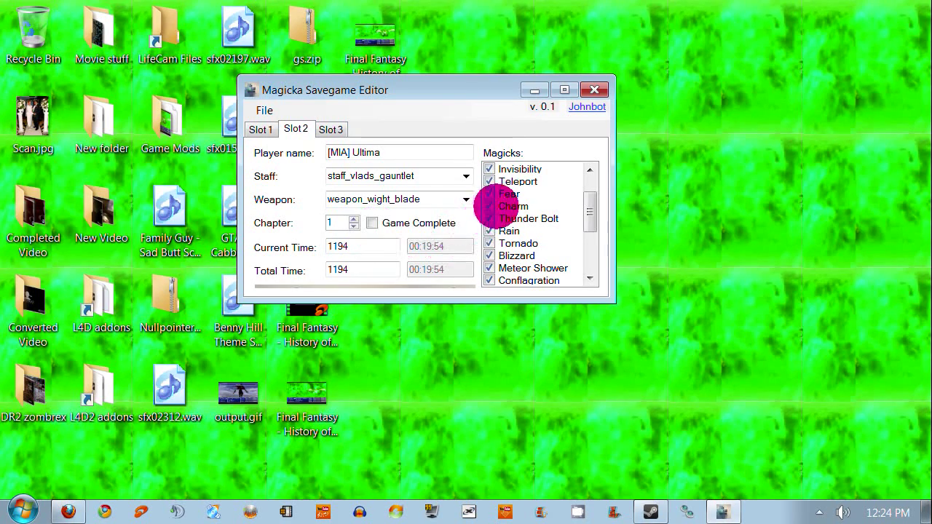
left_click_drag(581, 193, 520, 146)
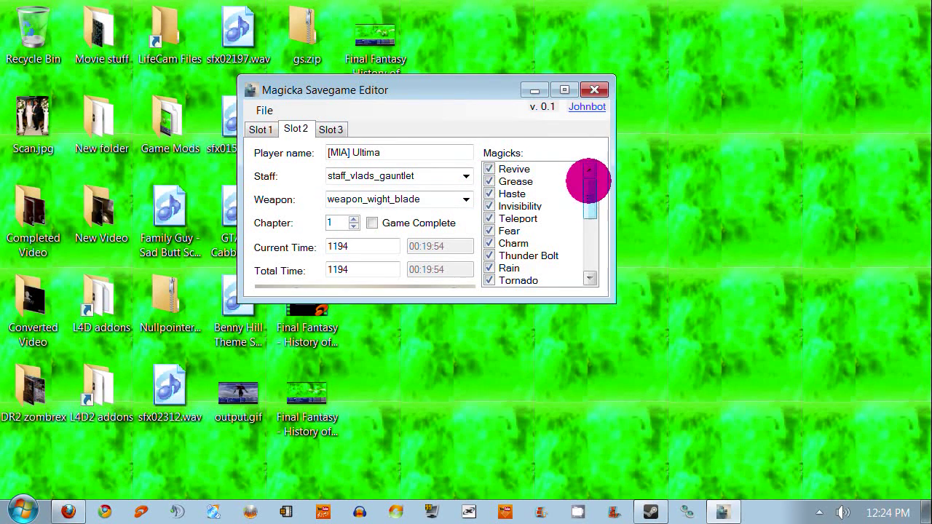
- Close the Magicka Savegame Editor
left_click(263, 110)
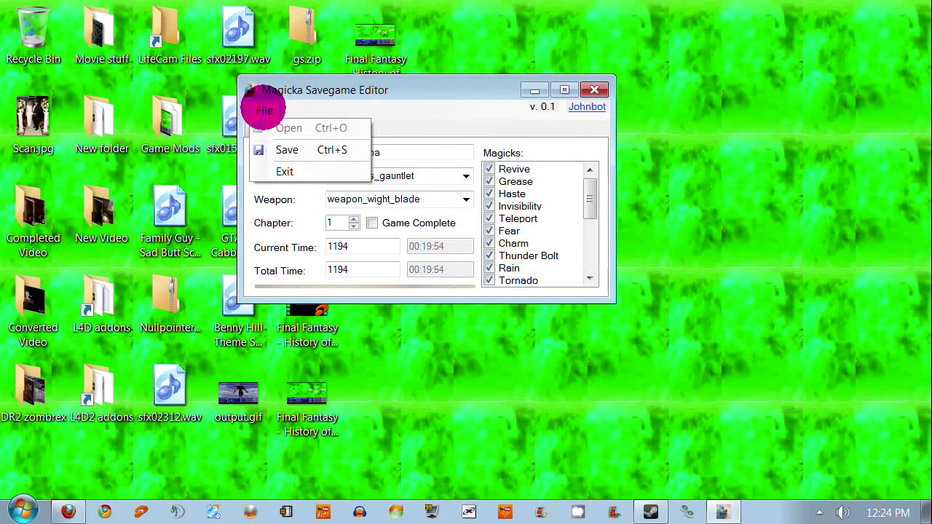
left_click(419, 128)
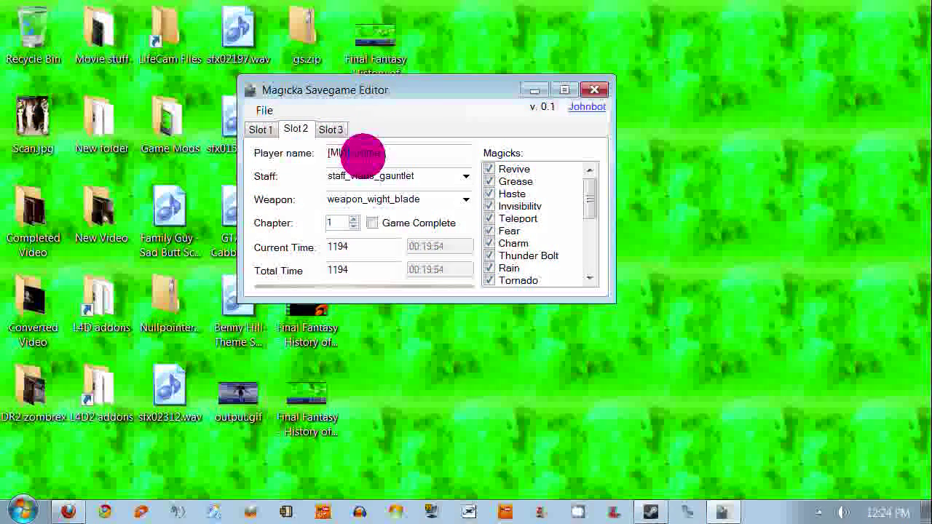
left_click(593, 91)
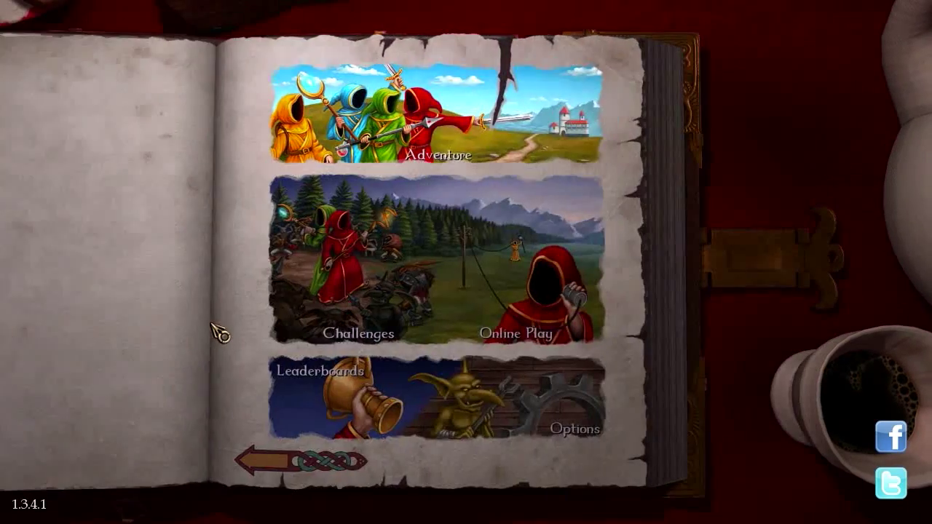
- Open the adventure campaign saves and load the second one, Chapter 1: The Fancy Menace
key("Return")
key("Down")
key("Up")
key("Down")
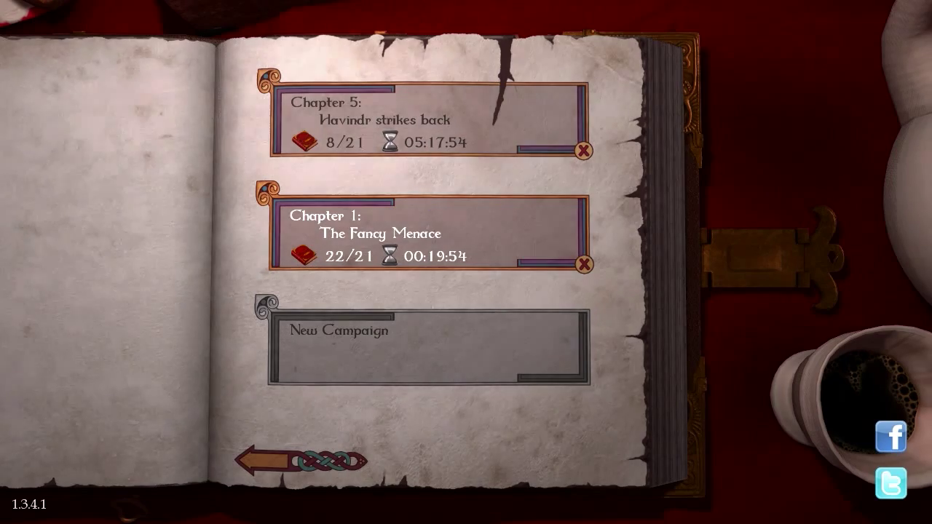
key("Up")
key("Down")
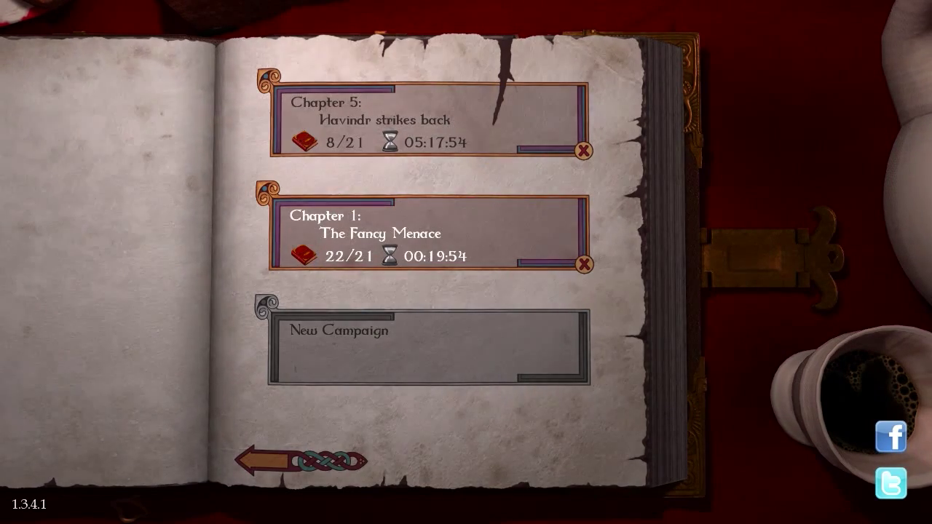
key("Return")
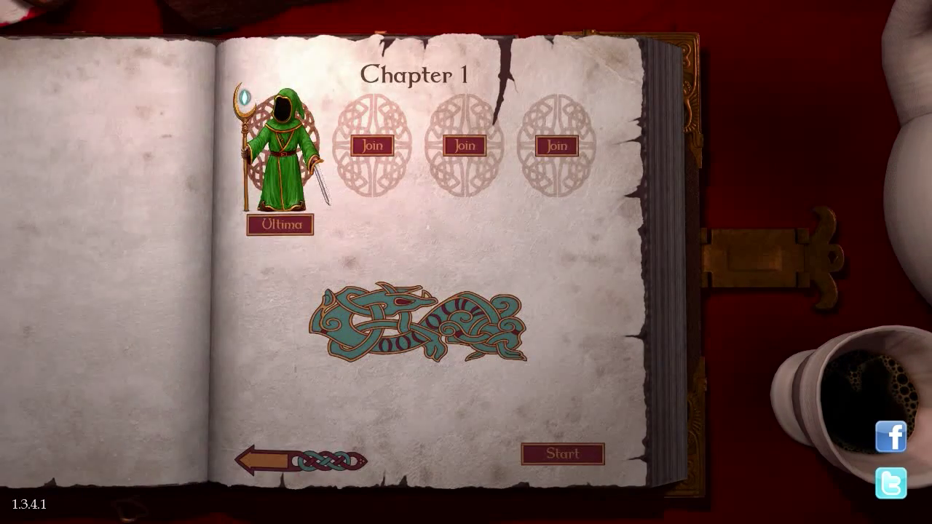
- Rejoin the first player slot with the existing green wizard profile and start Chapter 1
key("Escape")
key("Return")
key("Escape")
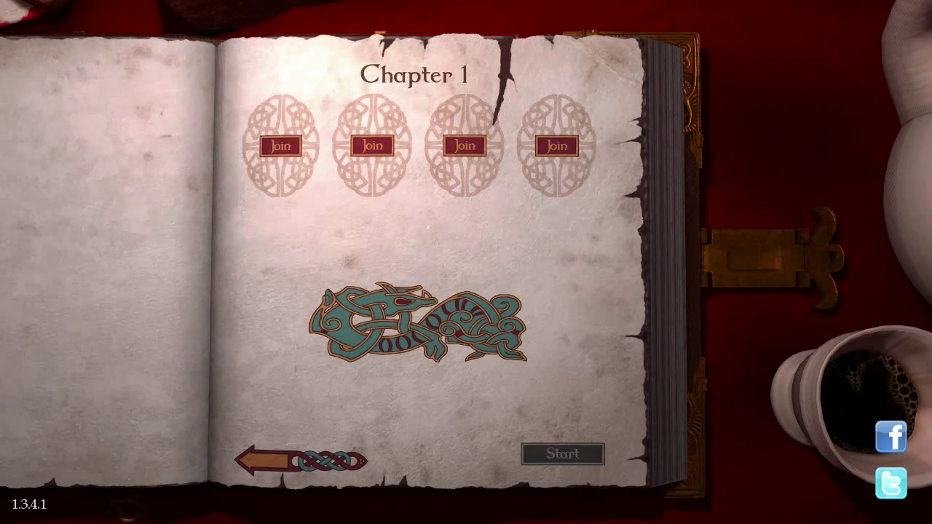
key("Return")
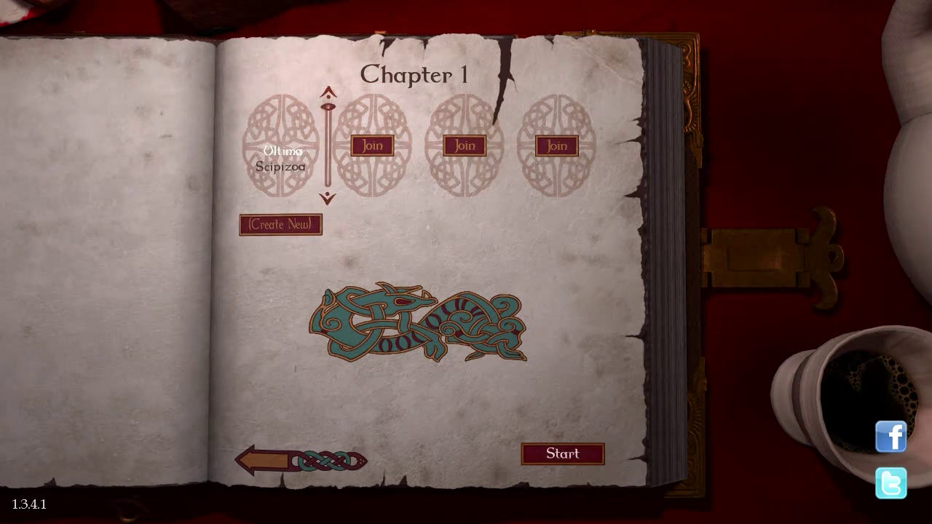
key("Return")
key("Return")
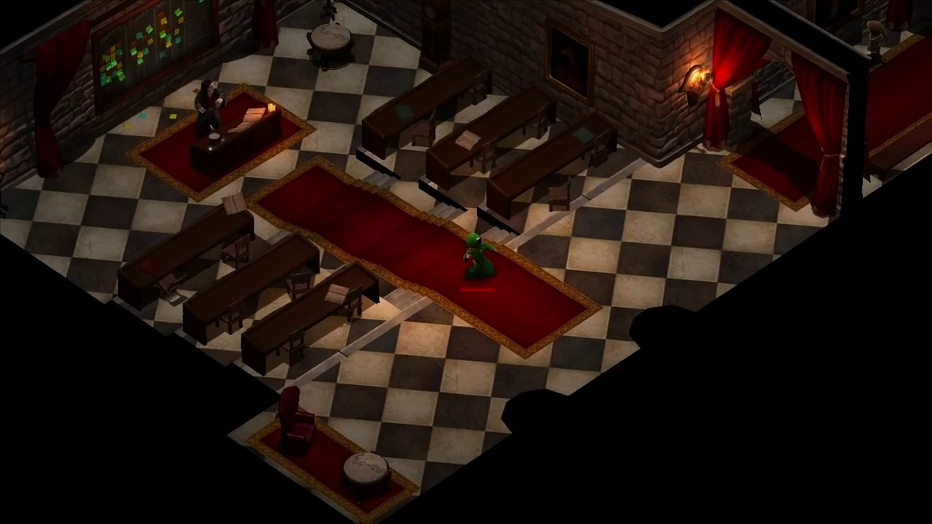
- Skip the opening scene and cycle through the wizard's unlocked magicks while walking through the castle hall
key("Escape")
key("Escape")
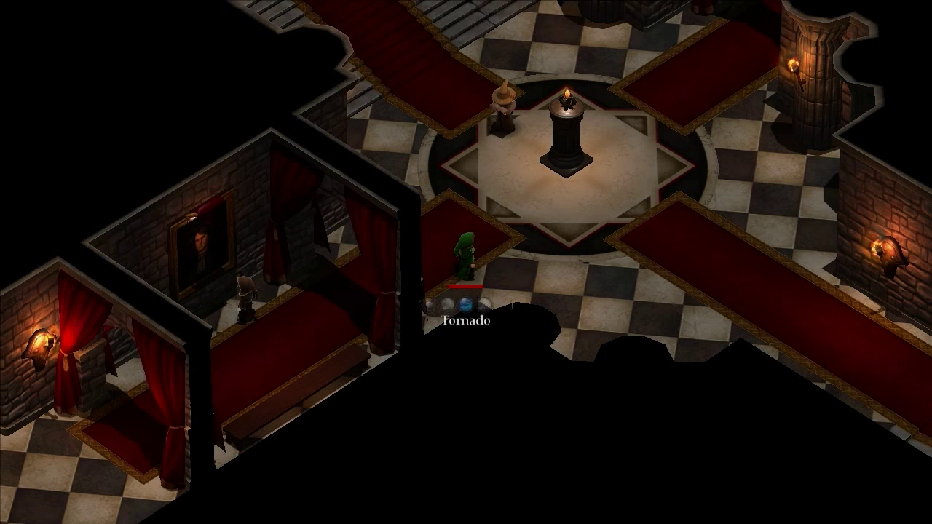
key("e")
key("d")
key("q")
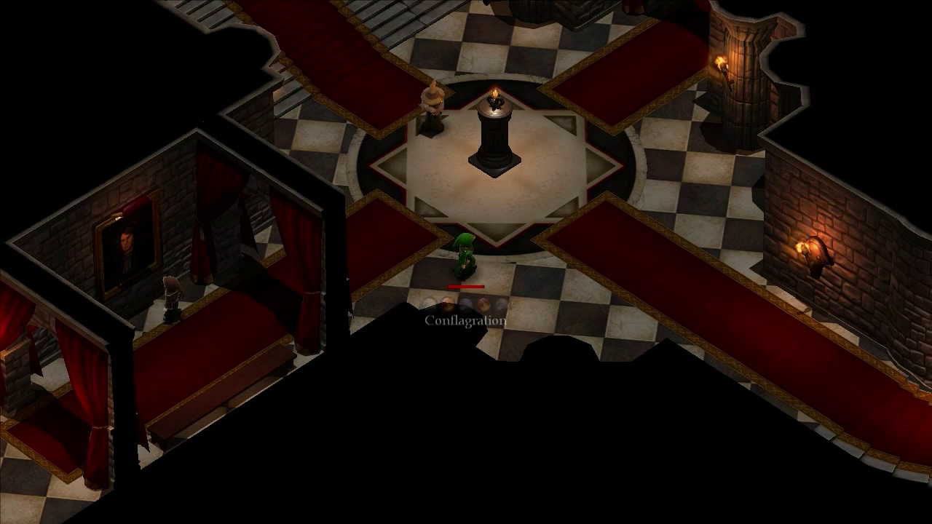
key("e")
key("d")
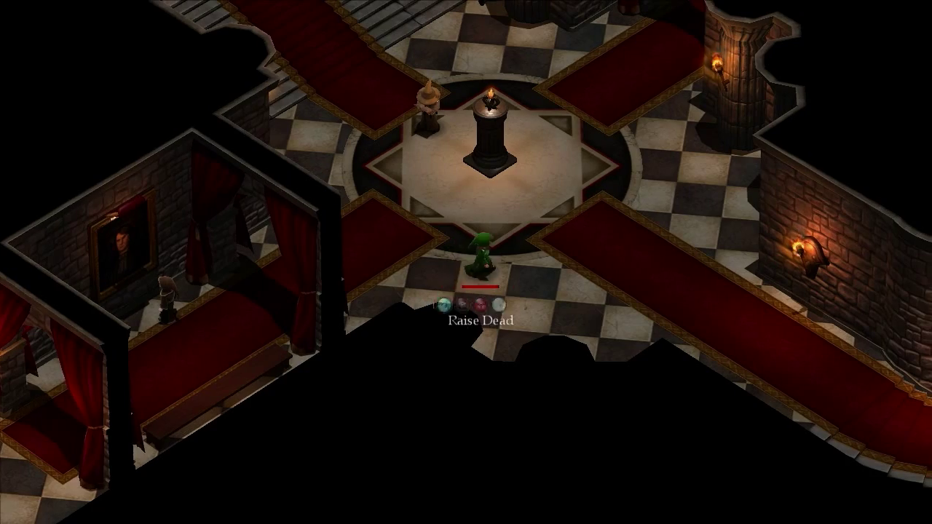
key("e")
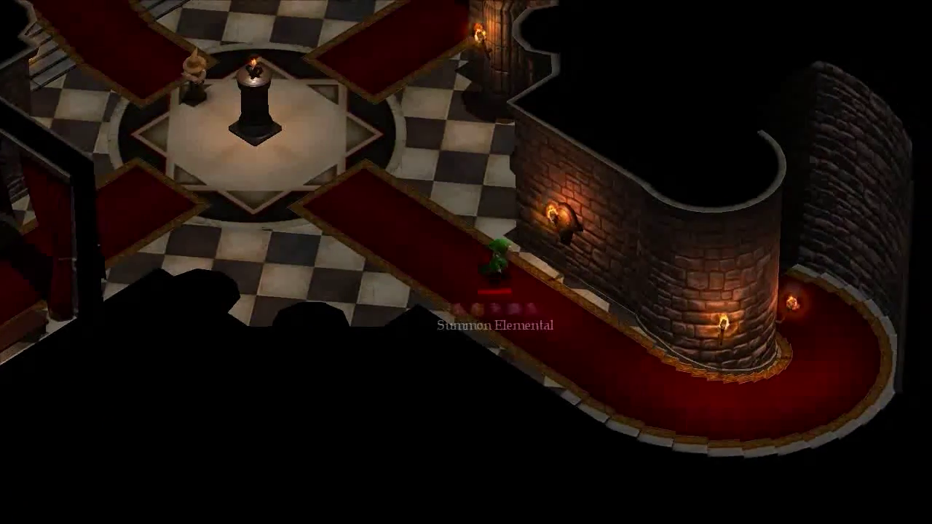
key("d")
key("f")
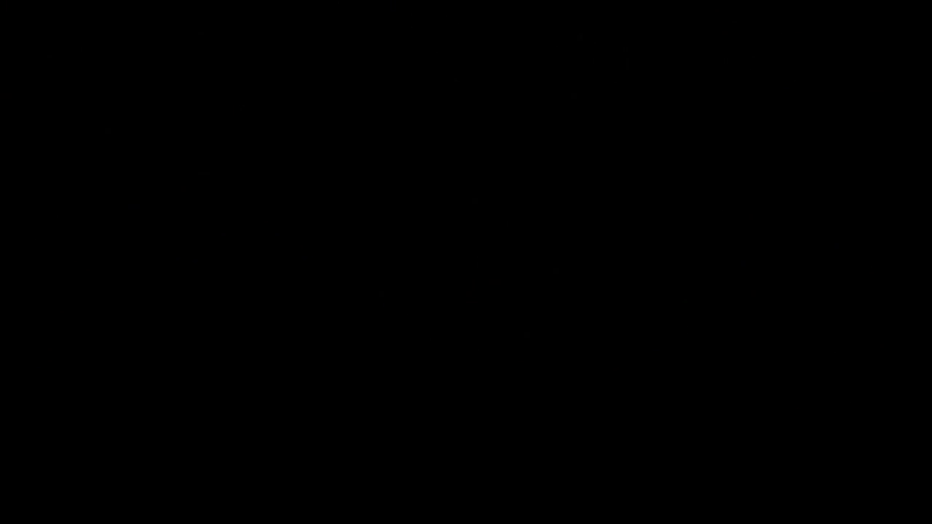